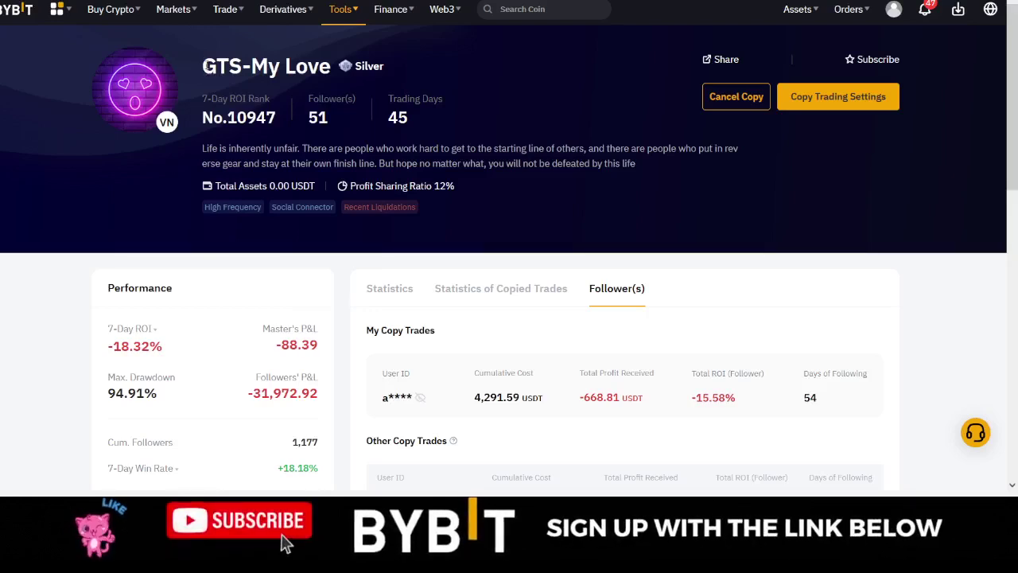
# Step: Highlight GTS-My Love's name, -668.81 total profit, -15.58% follower ROI and Recent Liquidations tag
pyautogui.moveTo(205, 66); pyautogui.dragTo(332, 70)
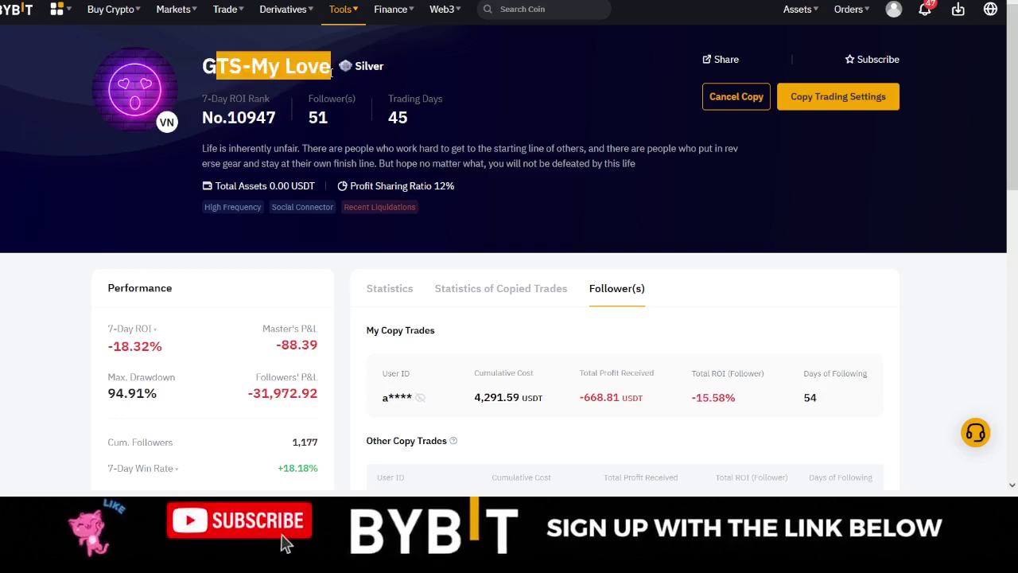
pyautogui.click(282, 70)
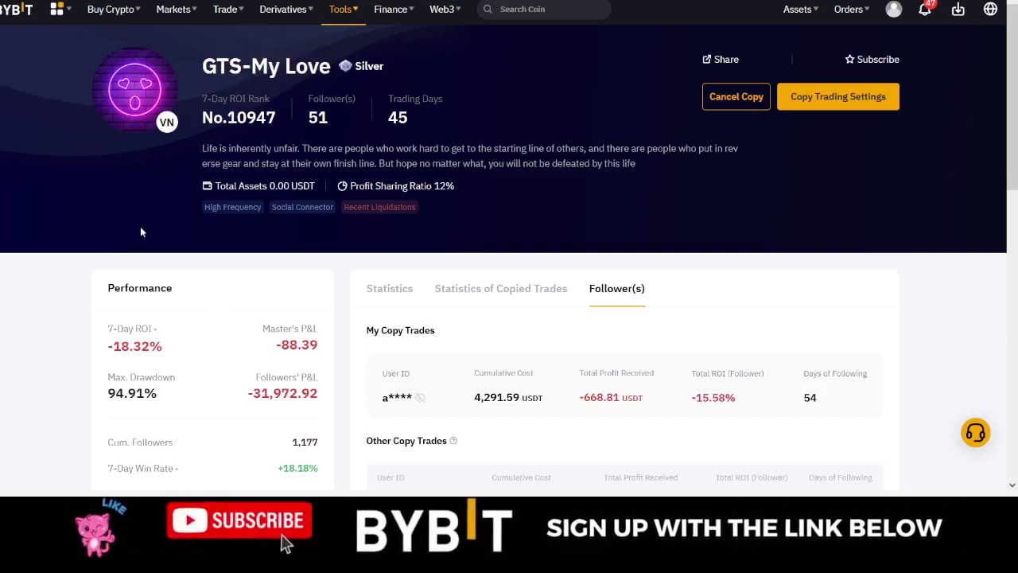
pyautogui.moveTo(205, 67); pyautogui.dragTo(331, 69)
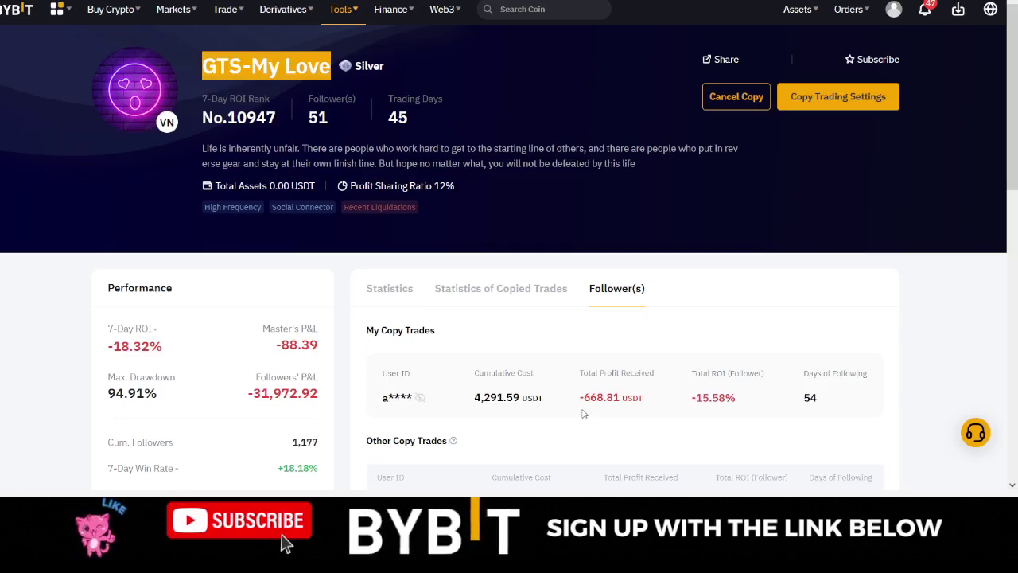
pyautogui.moveTo(581, 398); pyautogui.dragTo(629, 398)
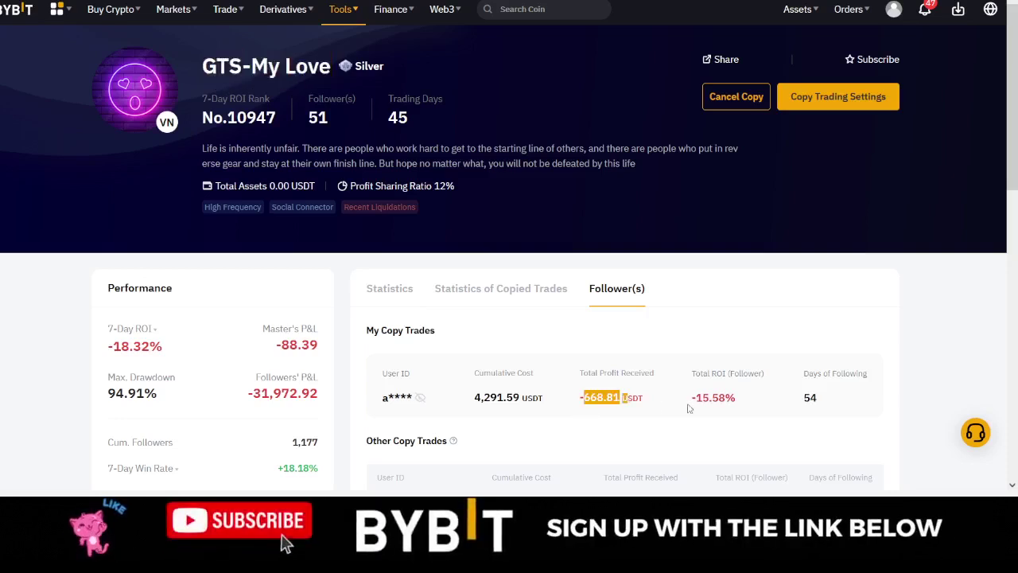
pyautogui.moveTo(696, 398); pyautogui.dragTo(726, 398)
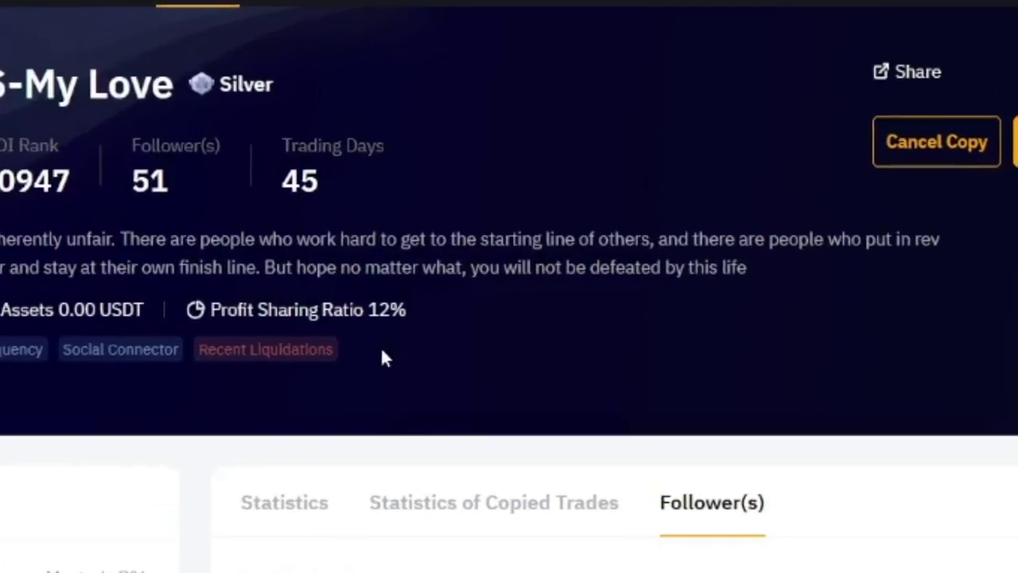
pyautogui.moveTo(381, 358); pyautogui.dragTo(200, 357)
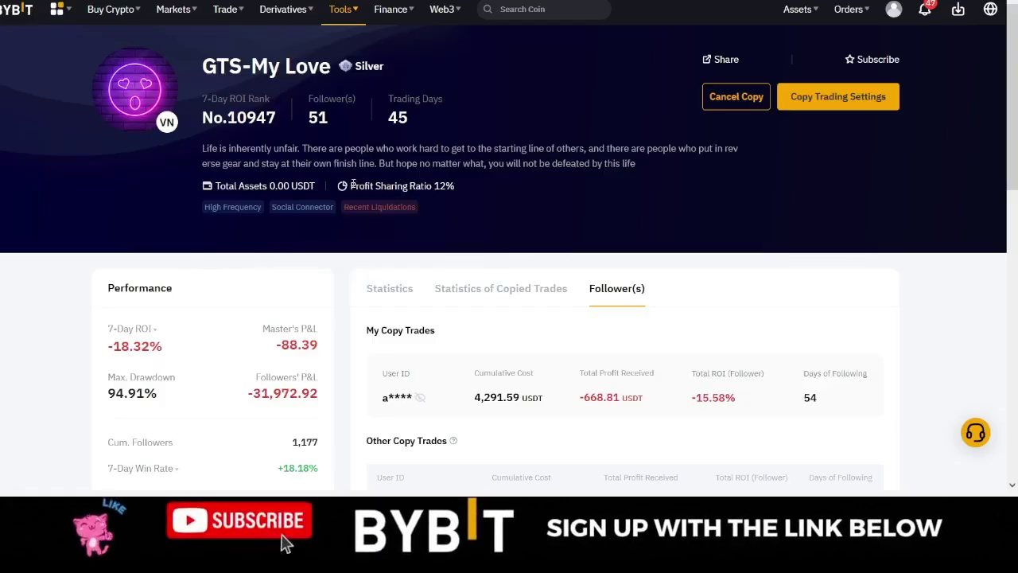
# Step: Highlight the 12% profit sharing ratio, Recent Liquidations tag and -31,972.92 followers' P&L
pyautogui.moveTo(352, 186); pyautogui.dragTo(443, 186)
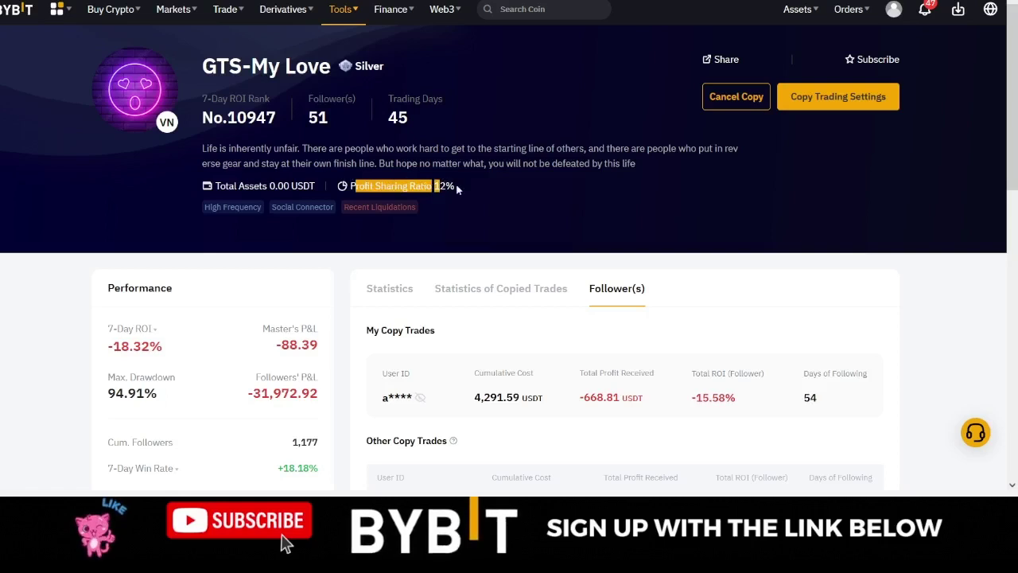
pyautogui.click(458, 188)
pyautogui.doubleClick(450, 186)
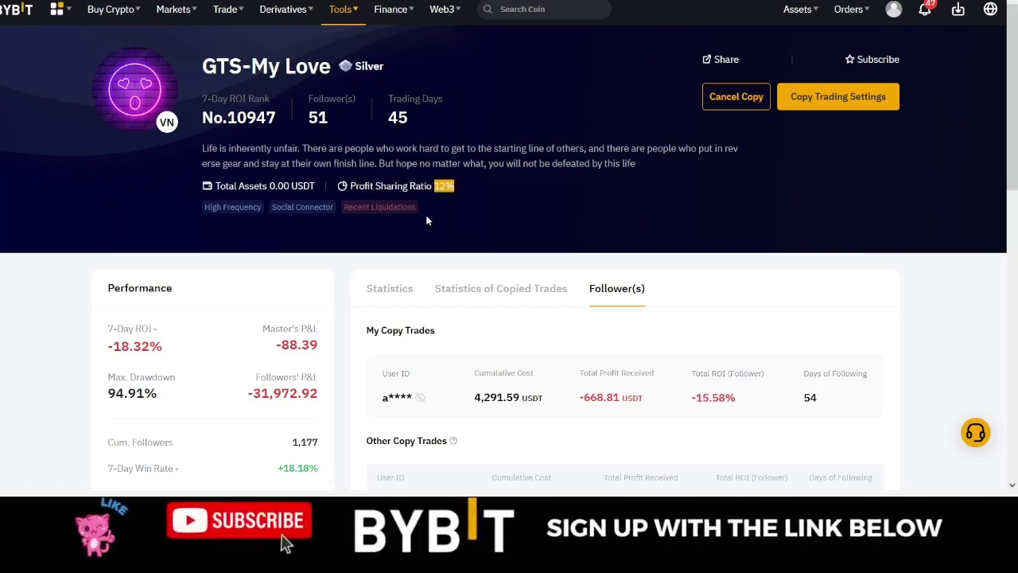
pyautogui.click(35, 245)
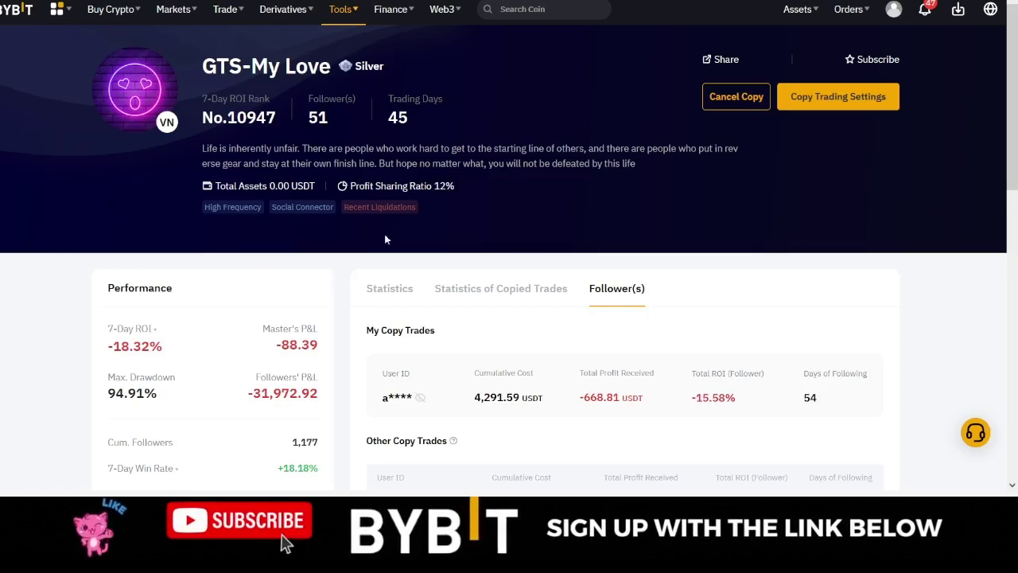
pyautogui.moveTo(436, 213); pyautogui.dragTo(356, 207)
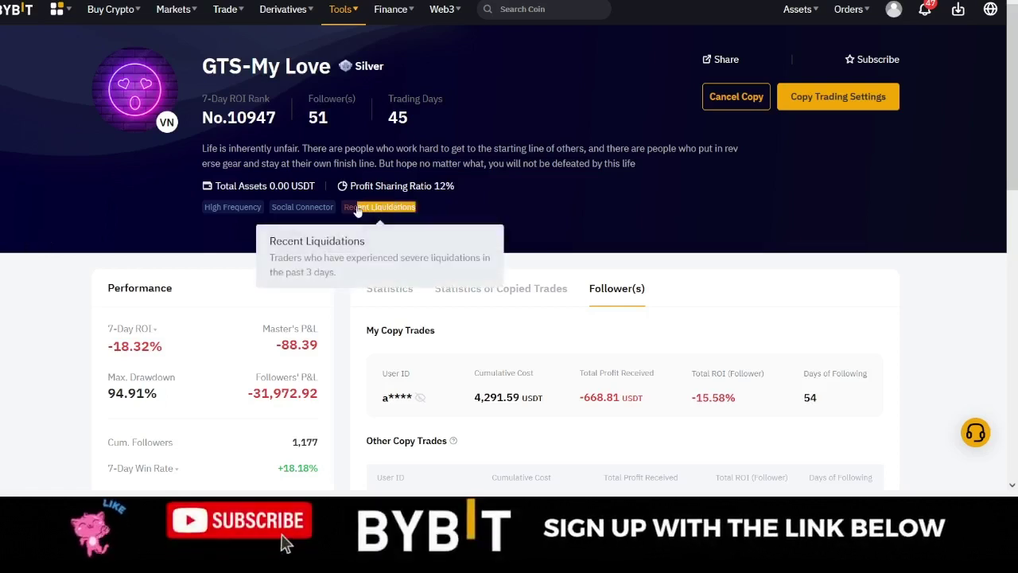
pyautogui.click(56, 249)
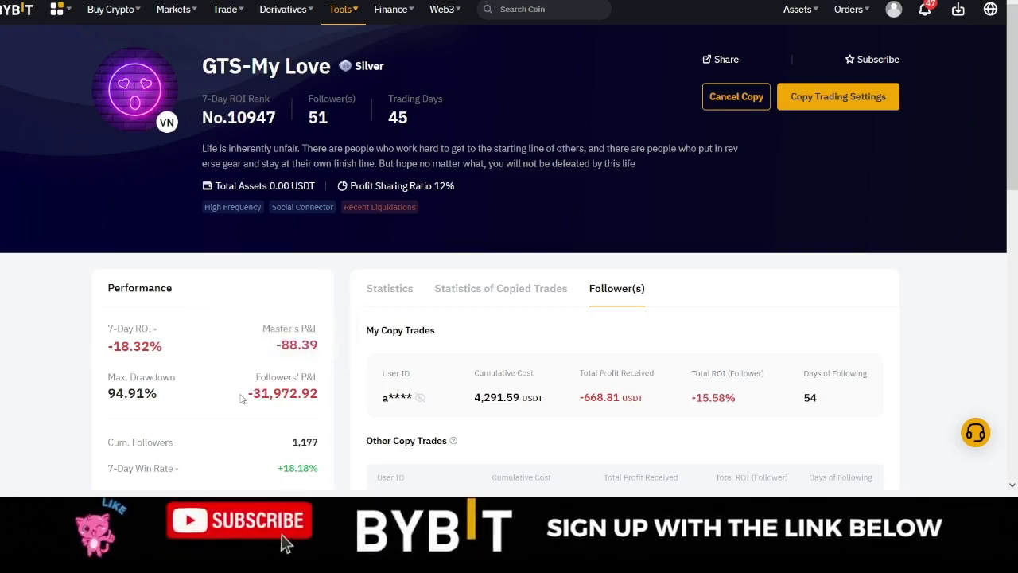
pyautogui.moveTo(242, 398); pyautogui.dragTo(324, 399)
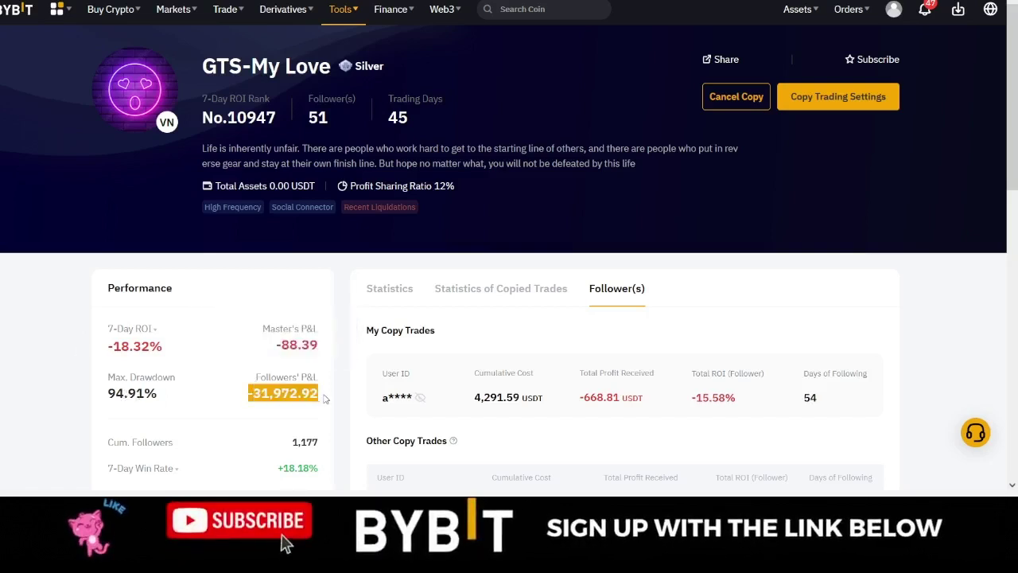
pyautogui.click(37, 403)
# Step: Browse trade history pages 2–5, scroll the table right, then return to page 1
pyautogui.moveTo(290, 380)
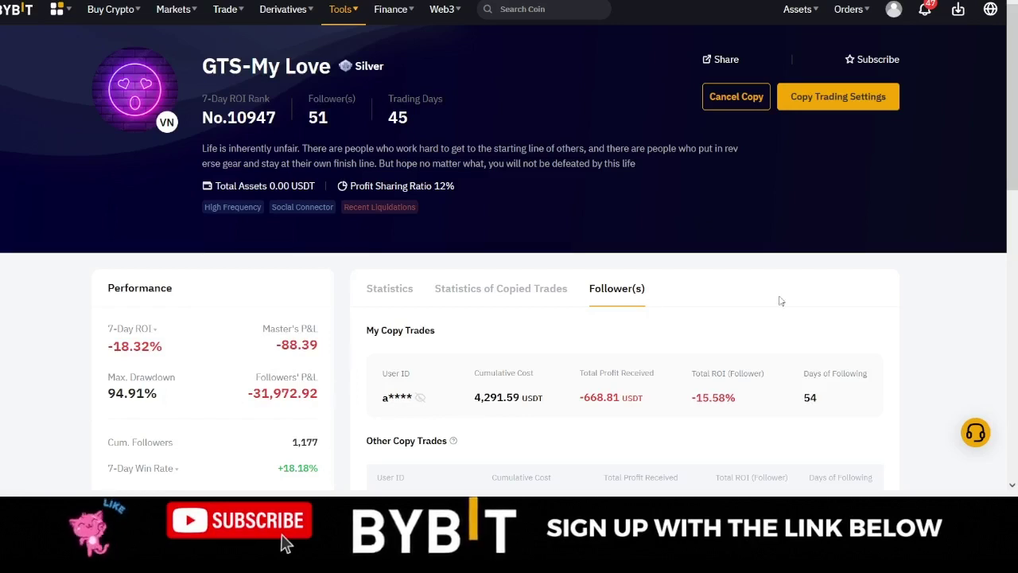
pyautogui.scroll(-15, 509, 286)
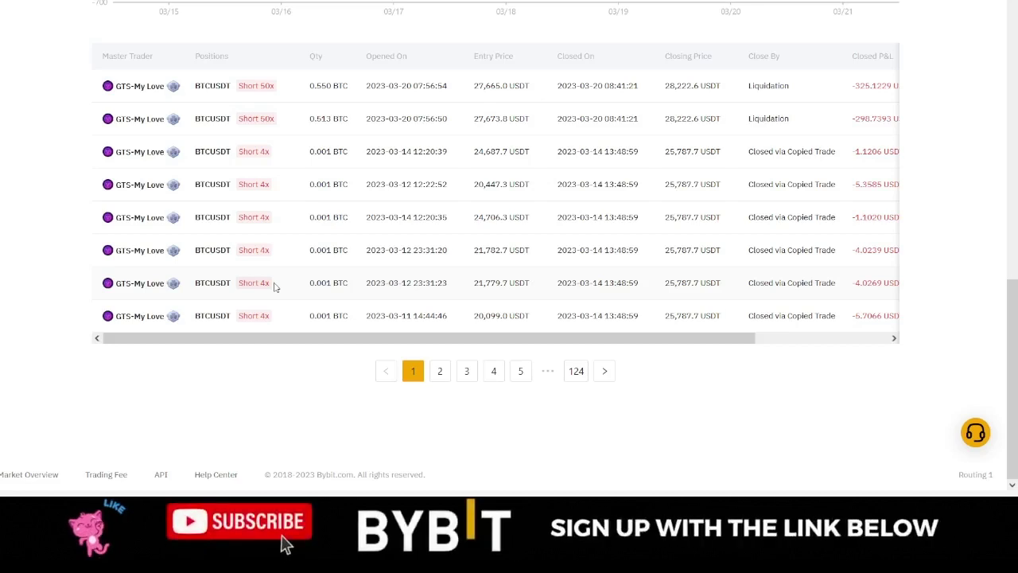
pyautogui.click(437, 372)
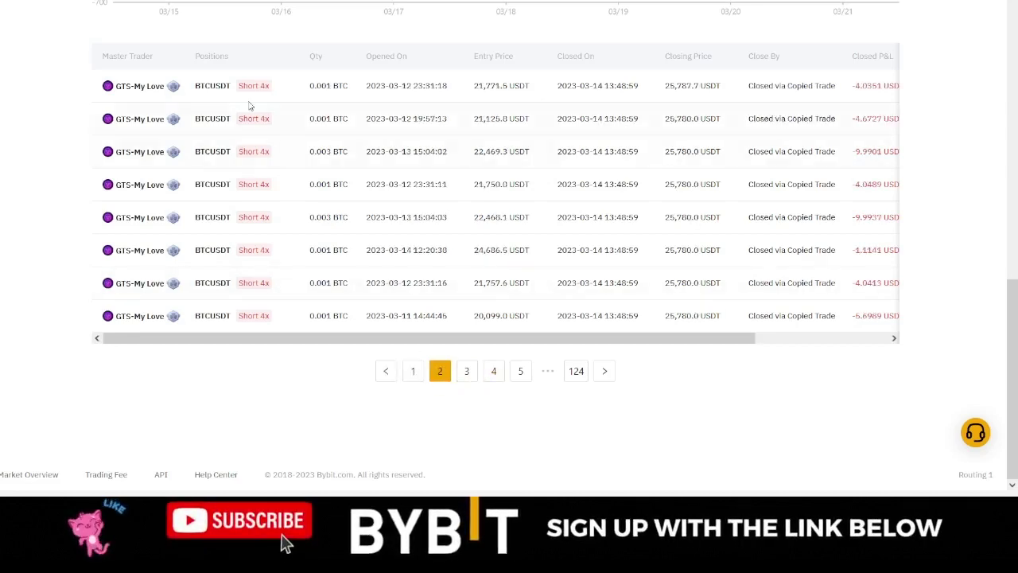
pyautogui.click(466, 373)
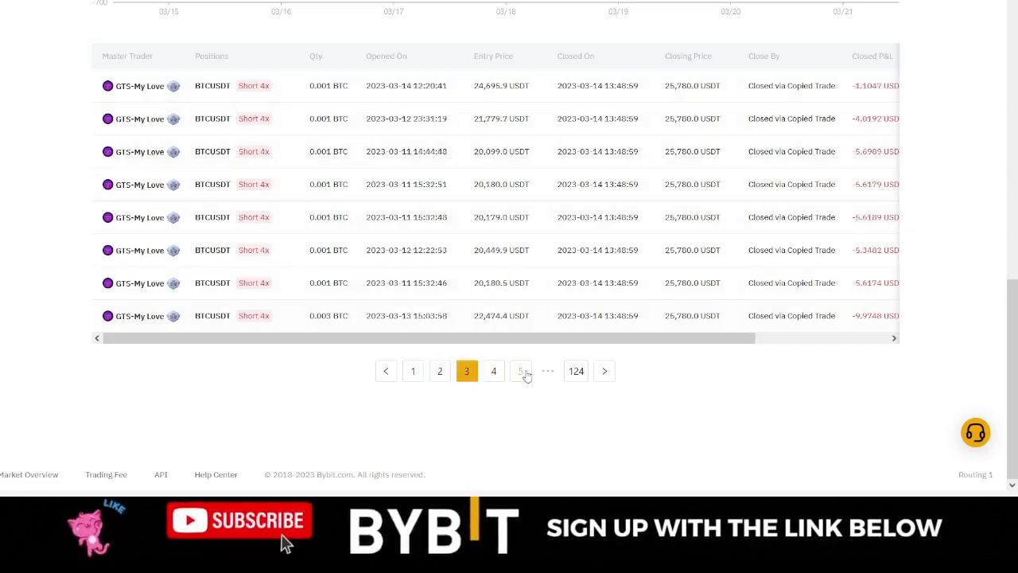
pyautogui.click(494, 374)
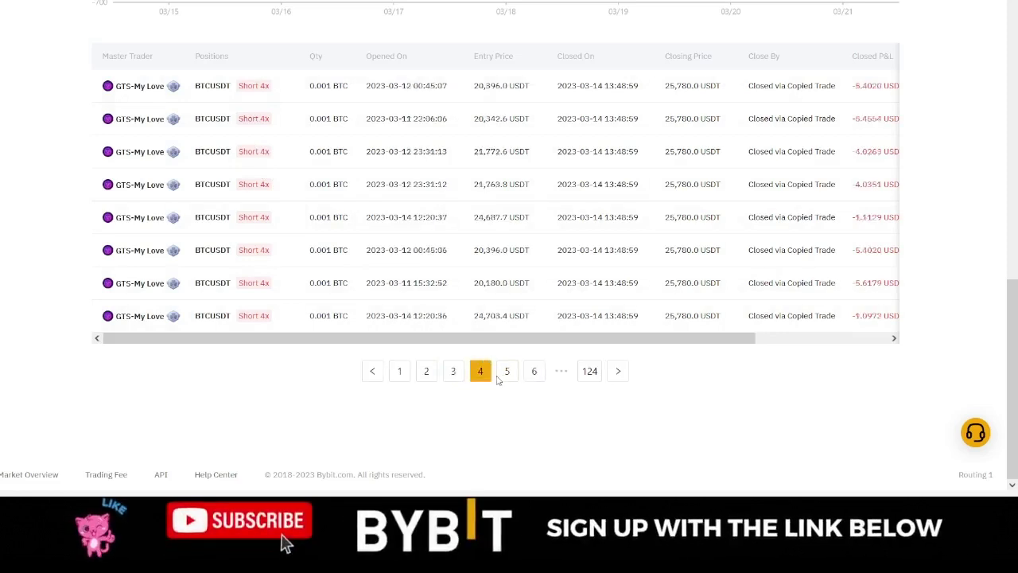
pyautogui.click(532, 375)
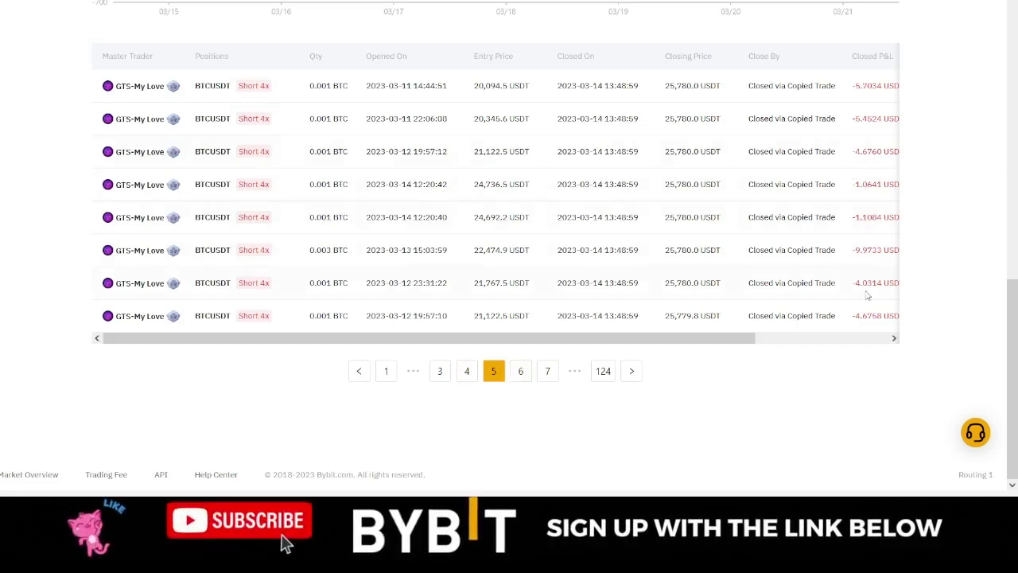
pyautogui.moveTo(700, 342); pyautogui.dragTo(845, 341)
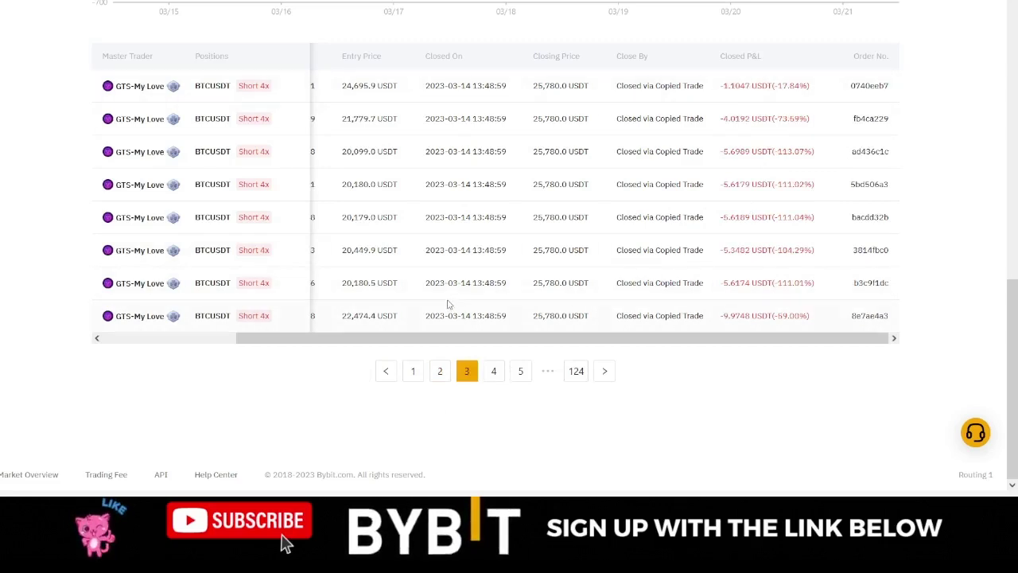
pyautogui.click(415, 372)
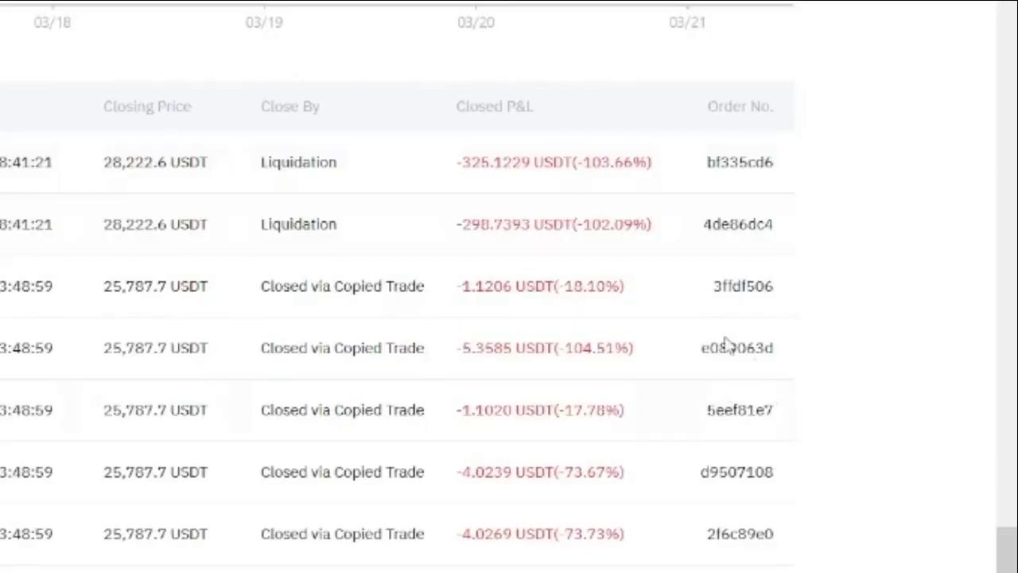
pyautogui.moveTo(439, 169); pyautogui.dragTo(659, 168)
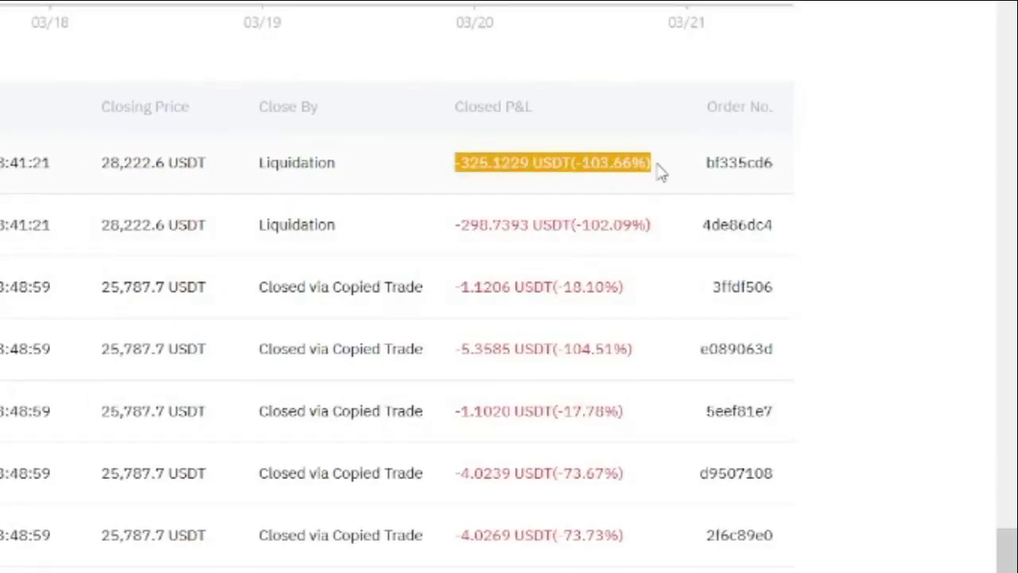
pyautogui.moveTo(440, 235); pyautogui.dragTo(657, 231)
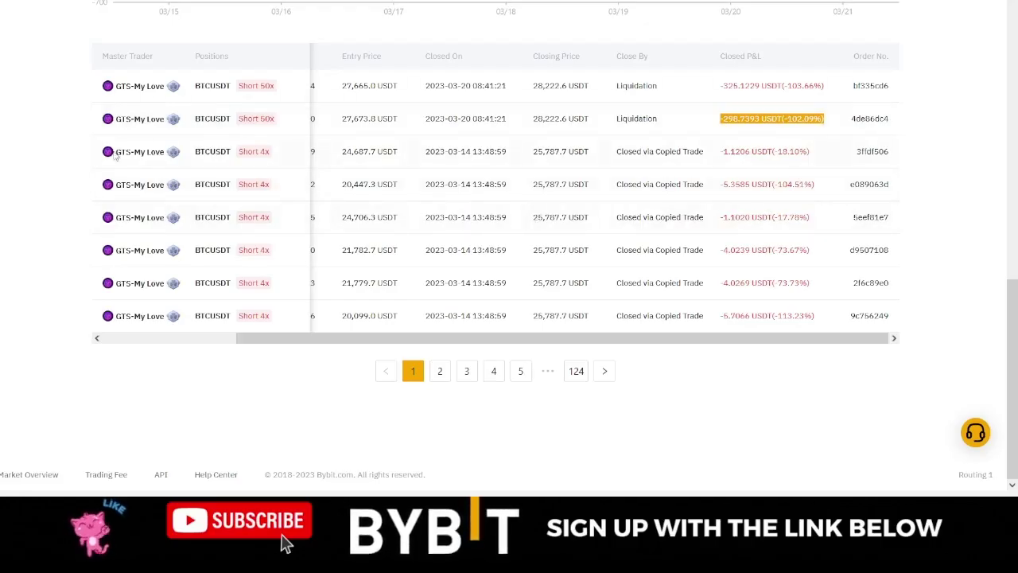
pyautogui.click(21, 146)
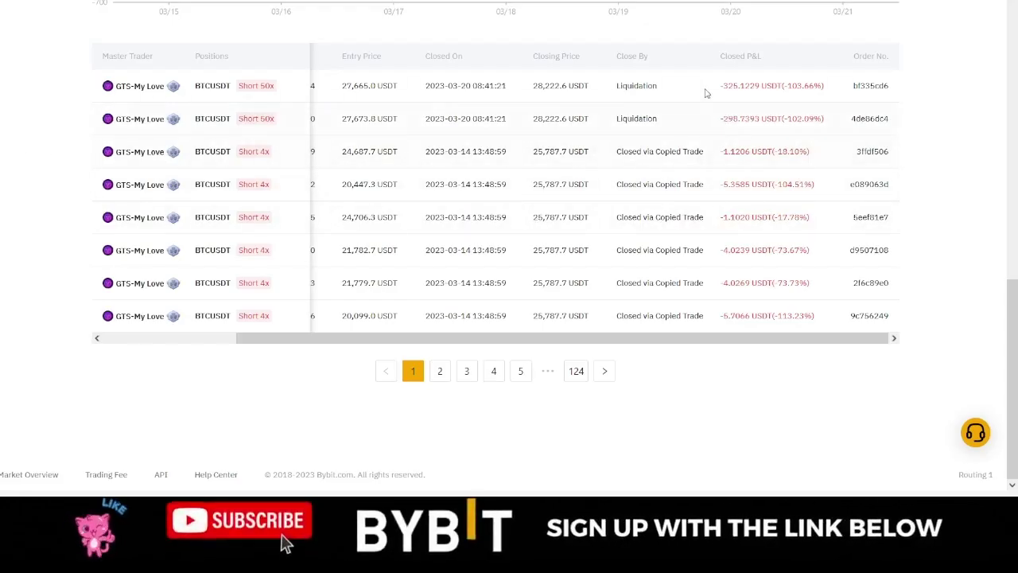
pyautogui.moveTo(708, 86); pyautogui.dragTo(776, 88)
pyautogui.moveTo(712, 119); pyautogui.dragTo(781, 129)
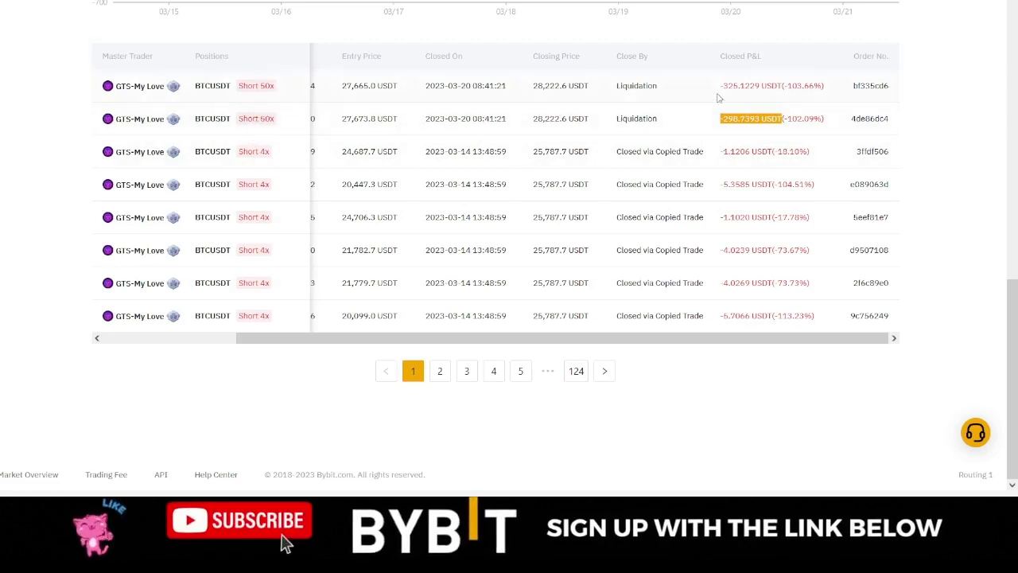
pyautogui.moveTo(668, 90); pyautogui.dragTo(619, 87)
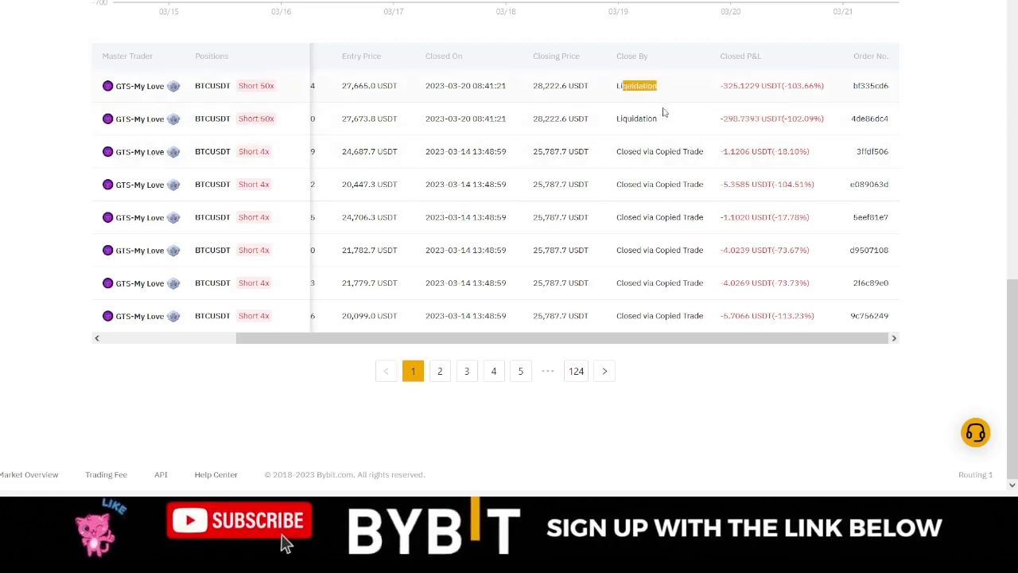
pyautogui.moveTo(672, 119); pyautogui.dragTo(602, 115)
pyautogui.moveTo(672, 86); pyautogui.dragTo(645, 87)
pyautogui.moveTo(721, 90); pyautogui.dragTo(783, 89)
pyautogui.moveTo(720, 126); pyautogui.dragTo(799, 121)
pyautogui.click(984, 168)
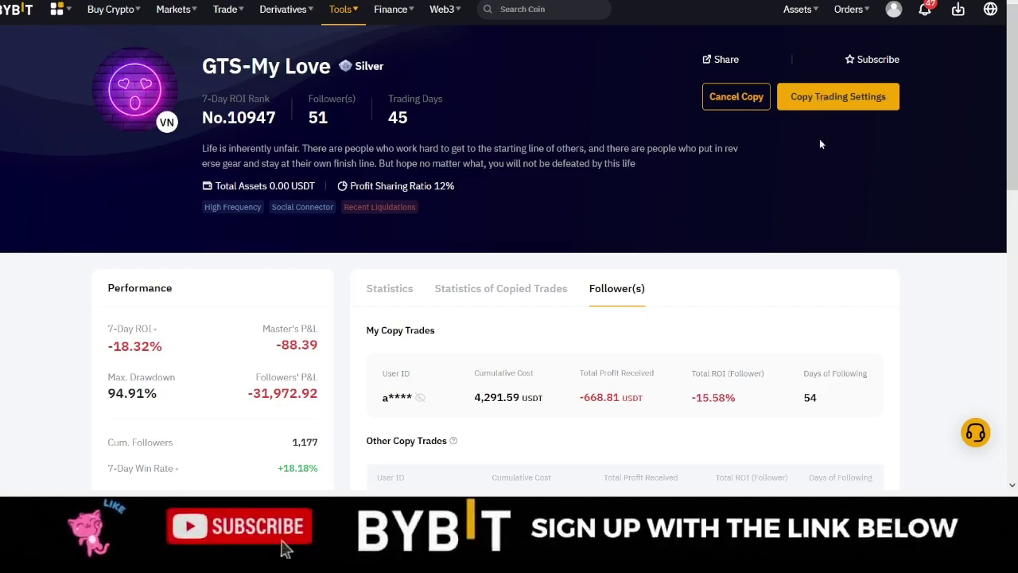
# Step: Open the copy settings for GTS-My Love
pyautogui.click(838, 97)
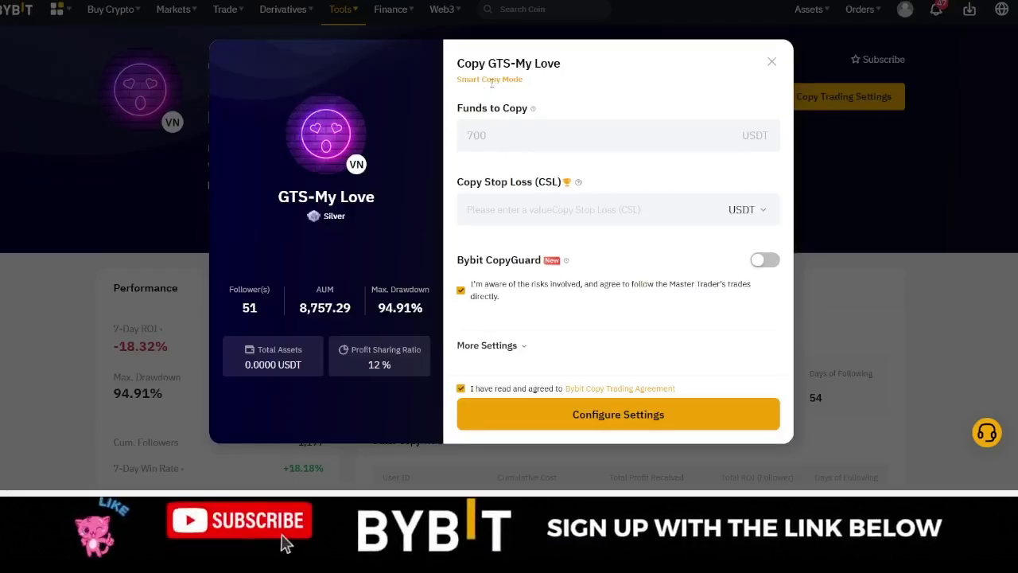
# Step: Point out the Smart Copy Mode with 700 USDT funds, then close the Copy GTS-My Love dialog
pyautogui.moveTo(459, 79); pyautogui.dragTo(530, 86)
pyautogui.click(535, 96)
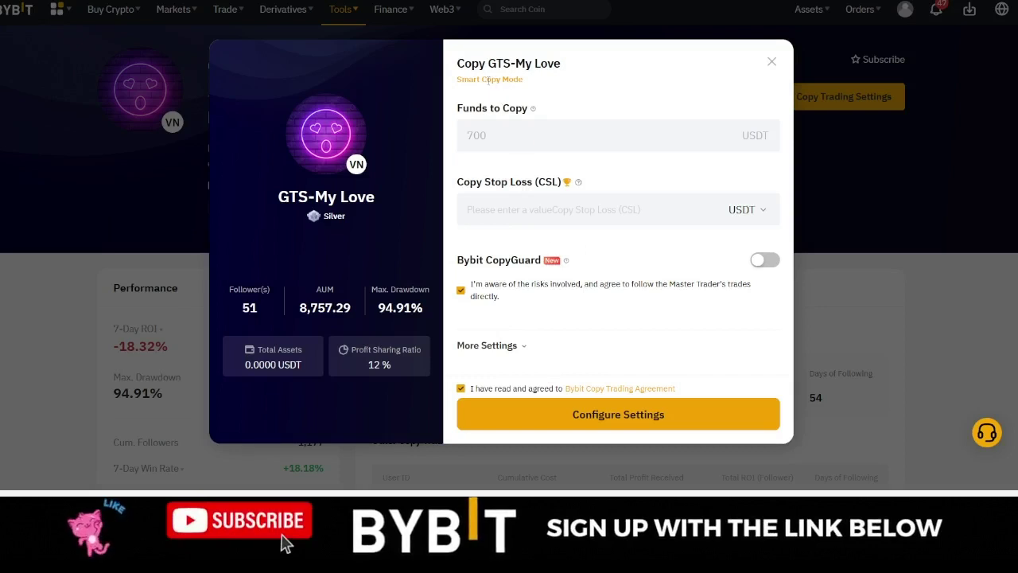
pyautogui.moveTo(458, 85); pyautogui.dragTo(543, 88)
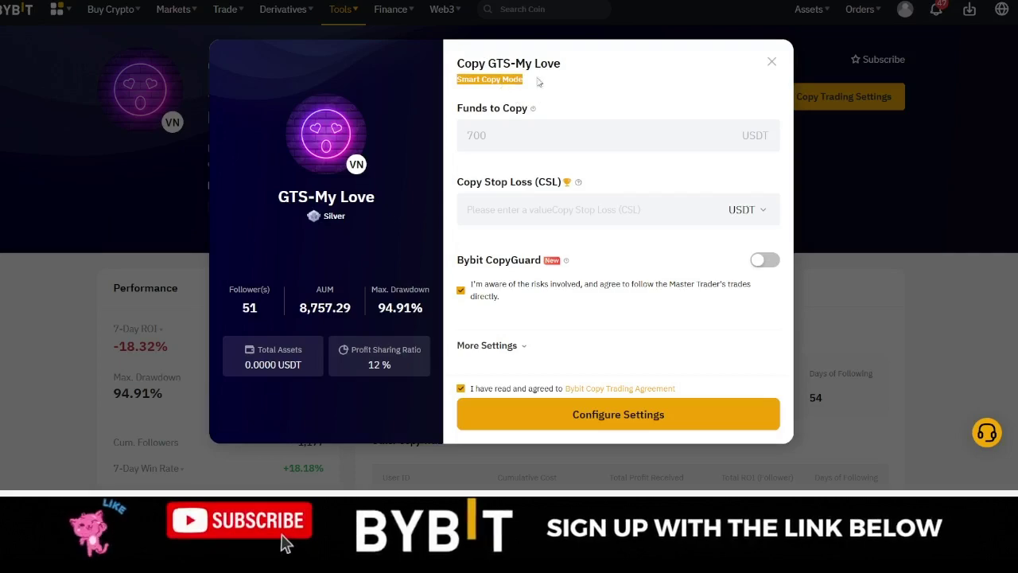
pyautogui.click(771, 61)
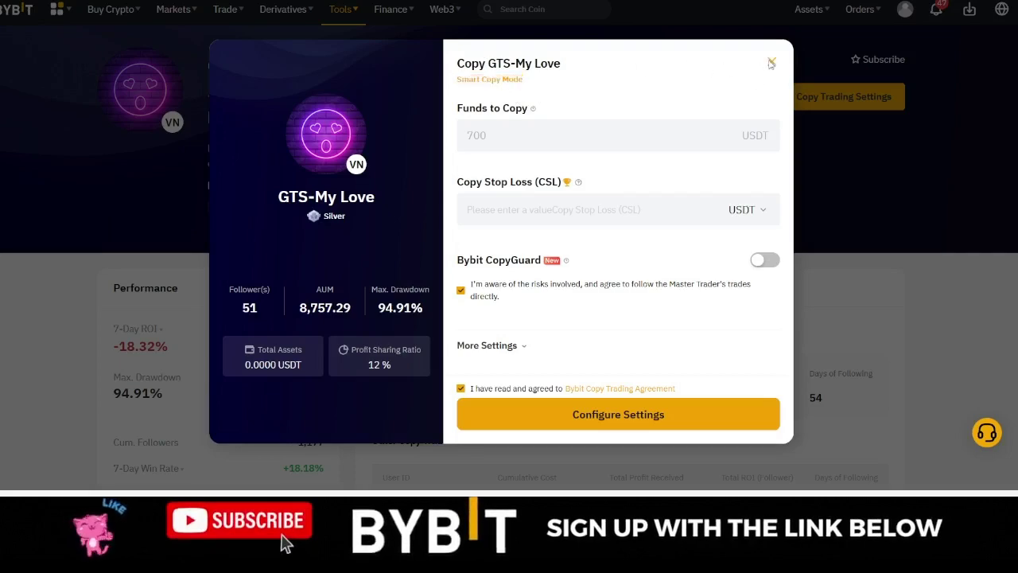
# Step: Go to Tools > Copy Trading and open the ASK ME ANY trader profile
pyautogui.moveTo(342, 10)
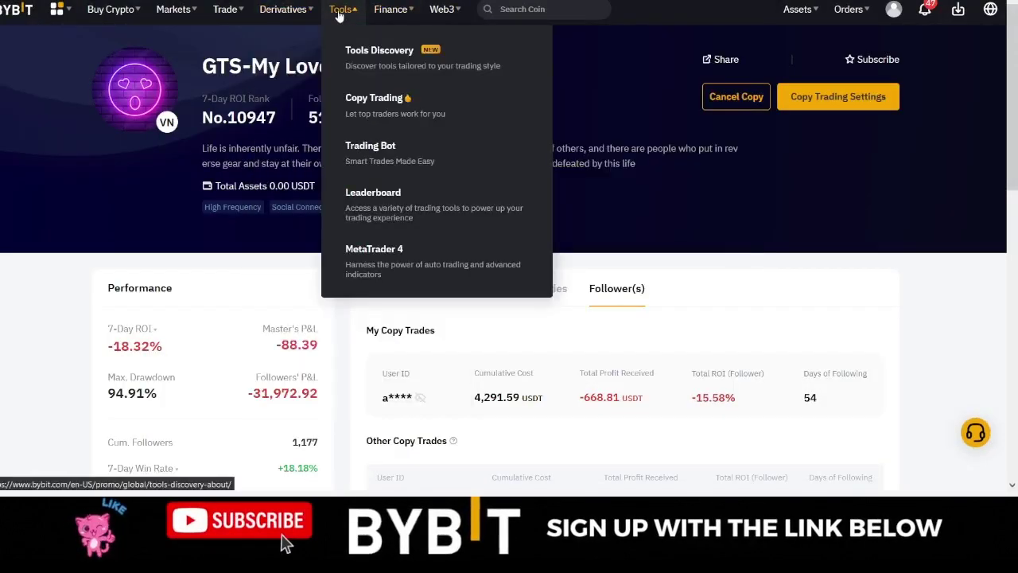
pyautogui.click(365, 106)
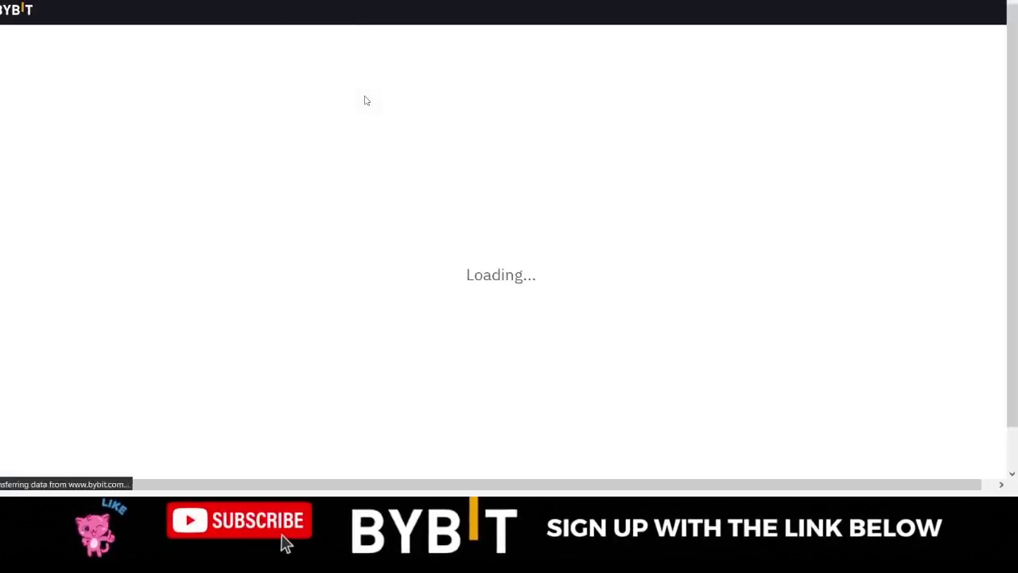
pyautogui.scroll(-3, 448, 227)
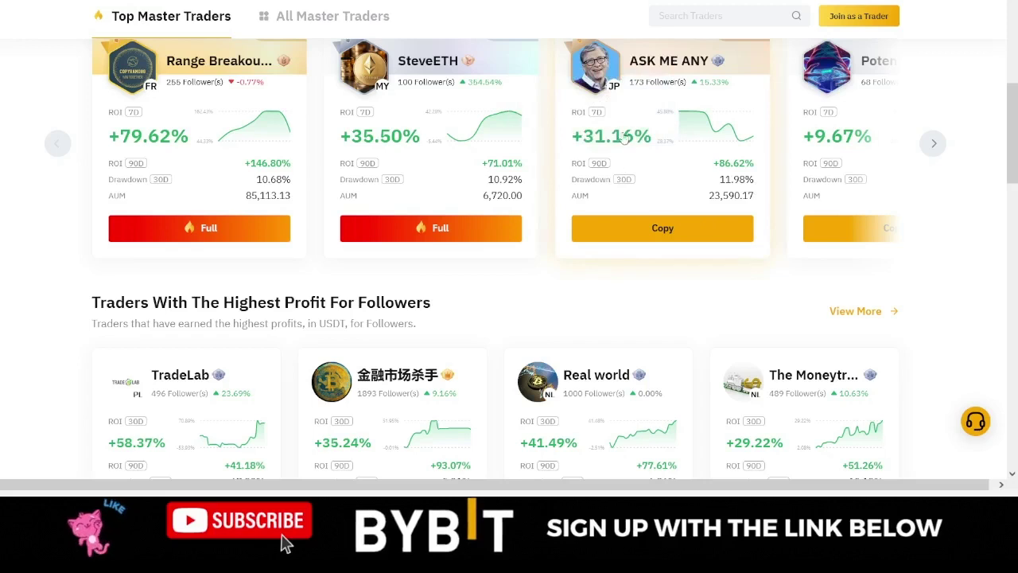
pyautogui.click(670, 162)
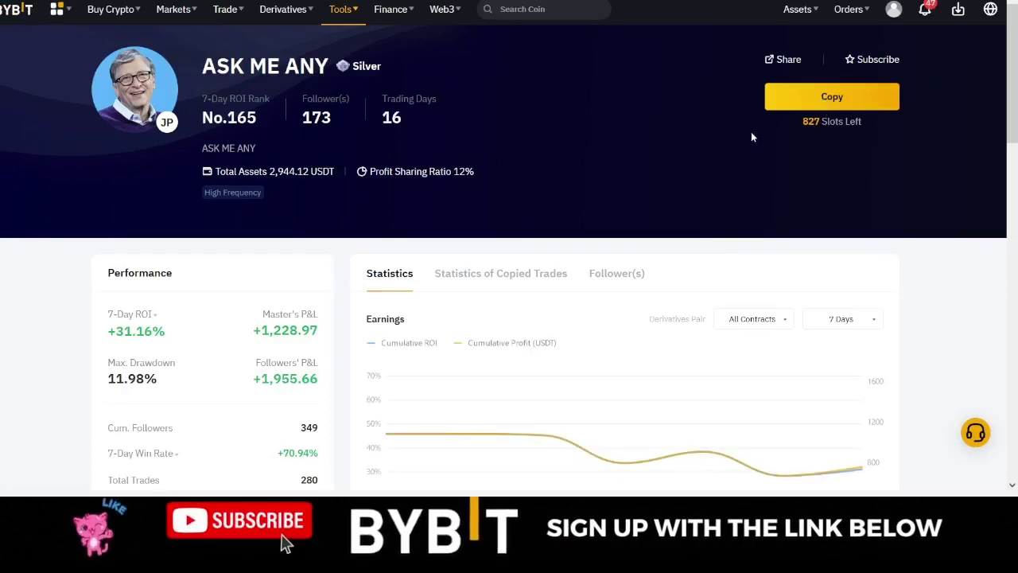
# Step: Start copying ASK ME ANY and switch the copy mode to Advanced Copy Mode
pyautogui.click(784, 99)
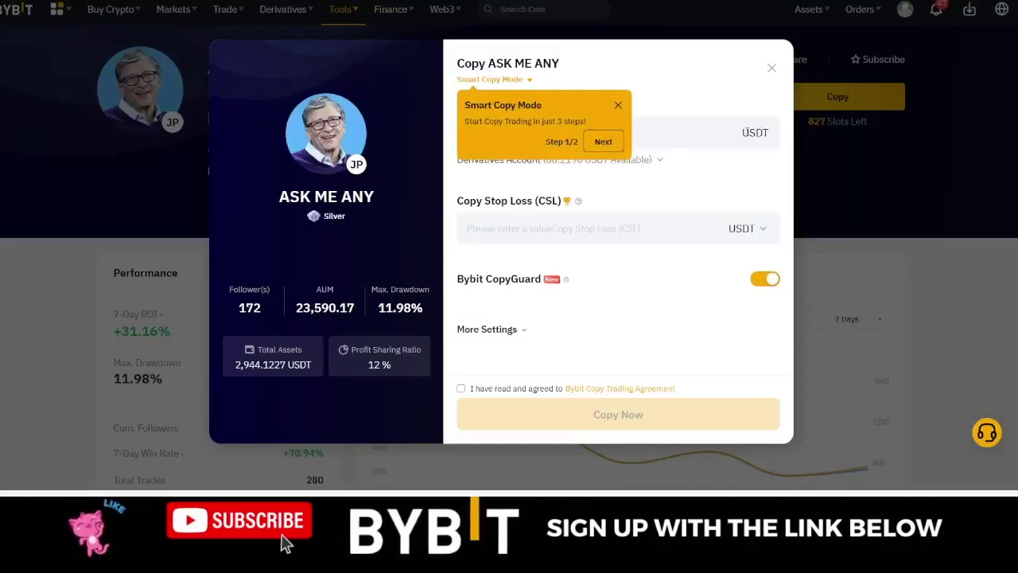
pyautogui.click(618, 107)
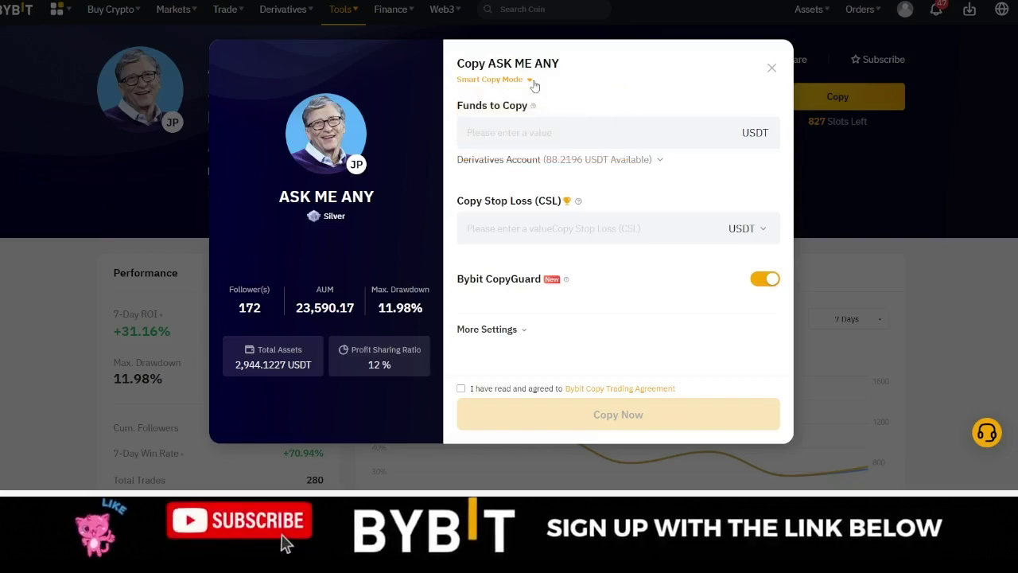
pyautogui.click(530, 81)
pyautogui.click(511, 178)
pyautogui.click(562, 233)
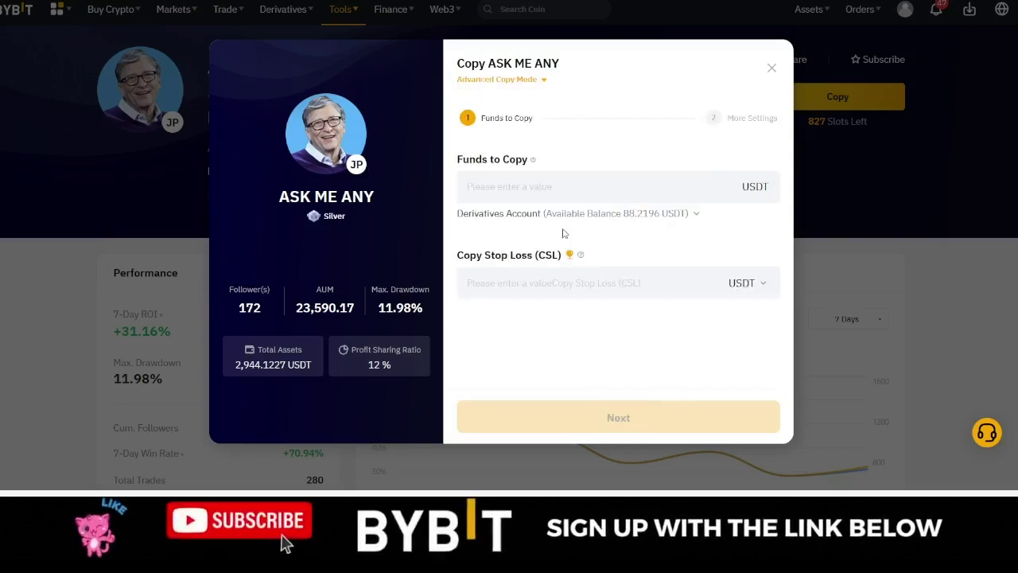
# Step: Enter 50 USDT as funds to copy and continue to More Settings
pyautogui.click(498, 188)
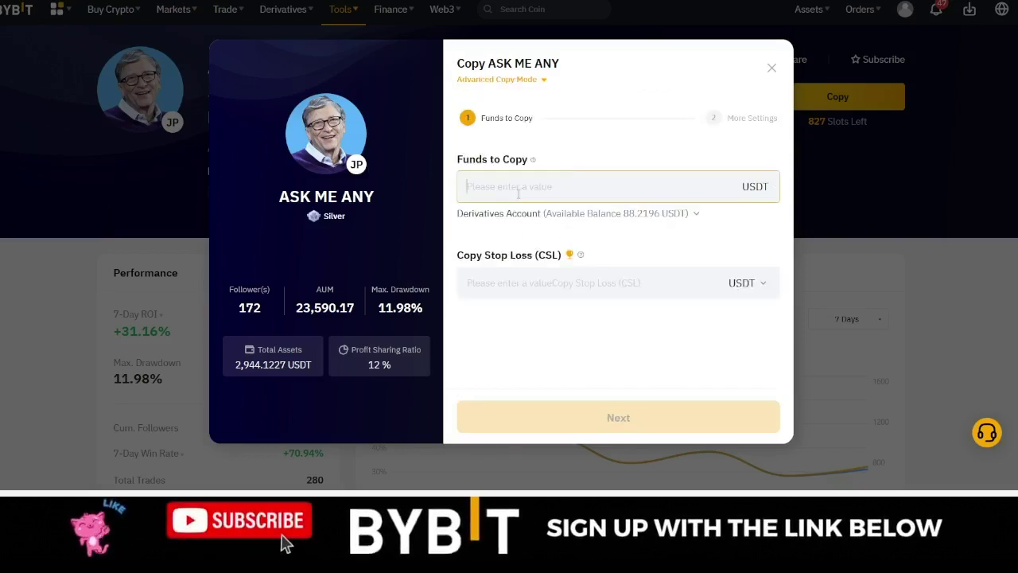
pyautogui.write('50')
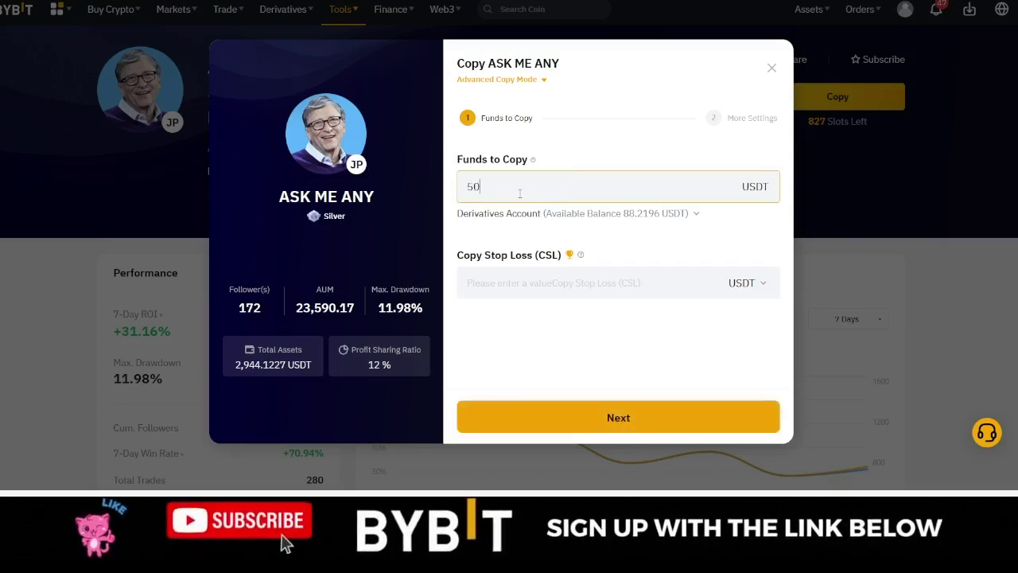
pyautogui.click(597, 242)
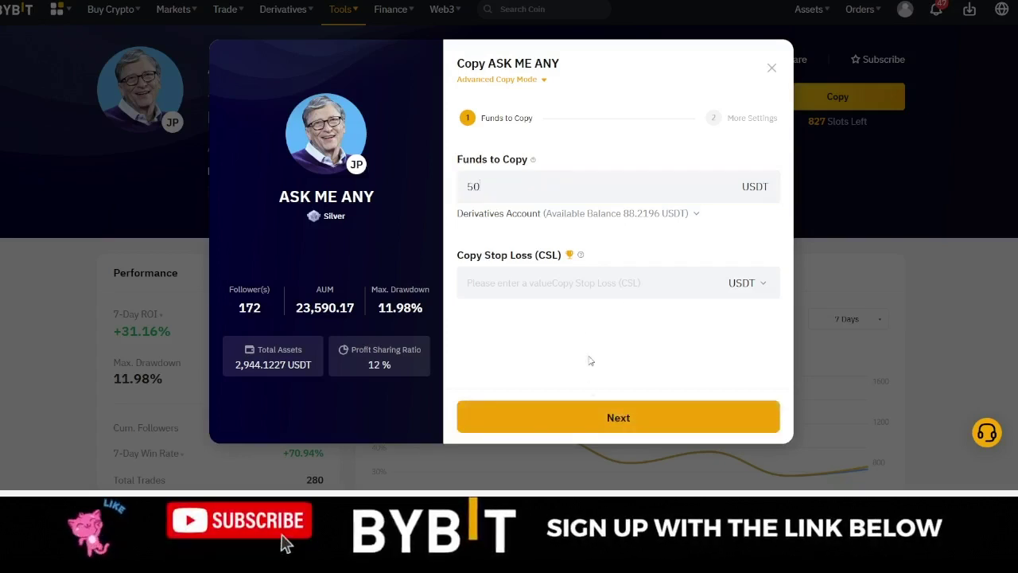
pyautogui.click(624, 418)
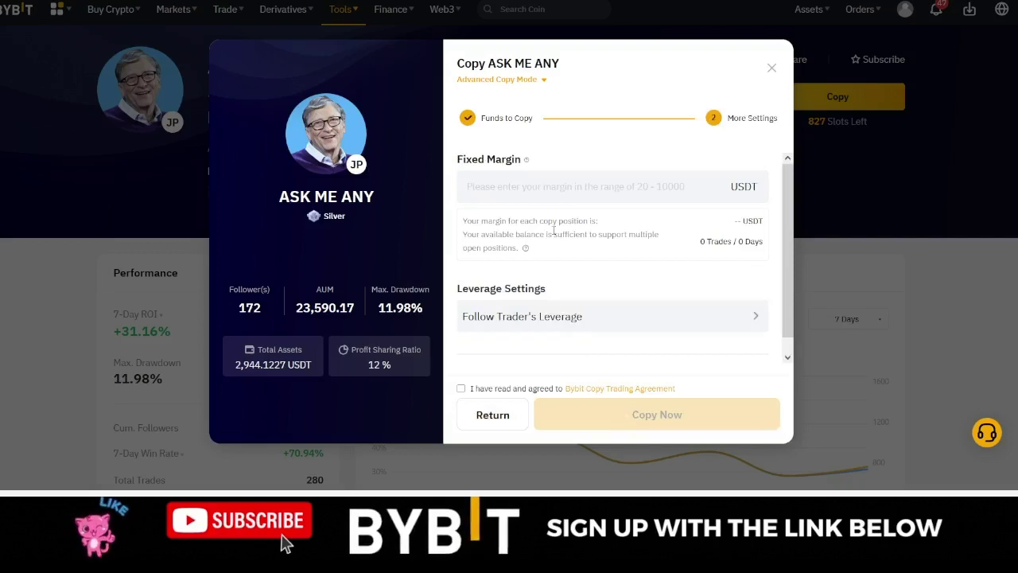
pyautogui.scroll(-1, 554, 234)
pyautogui.scroll(1, 555, 234)
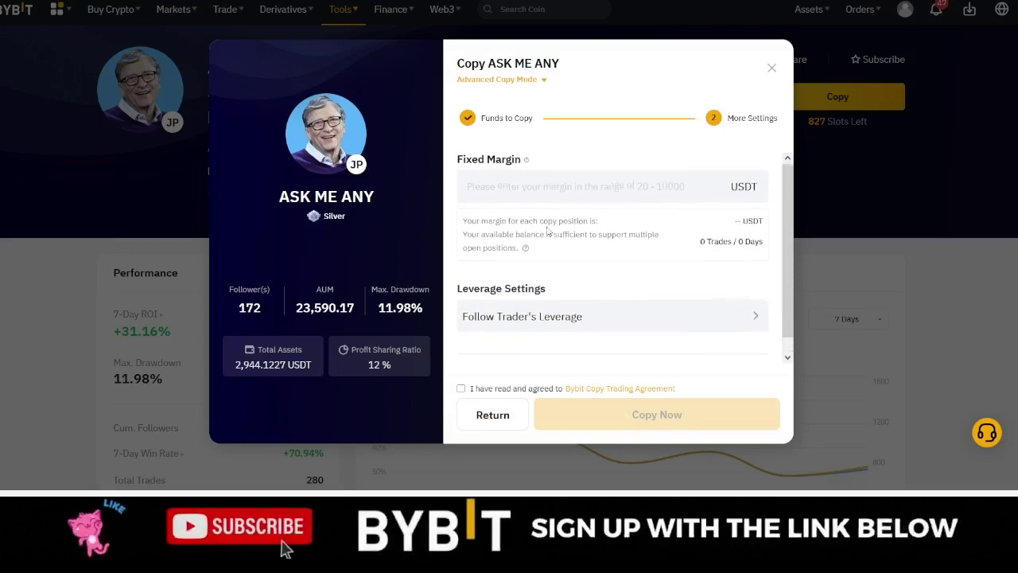
pyautogui.click(498, 189)
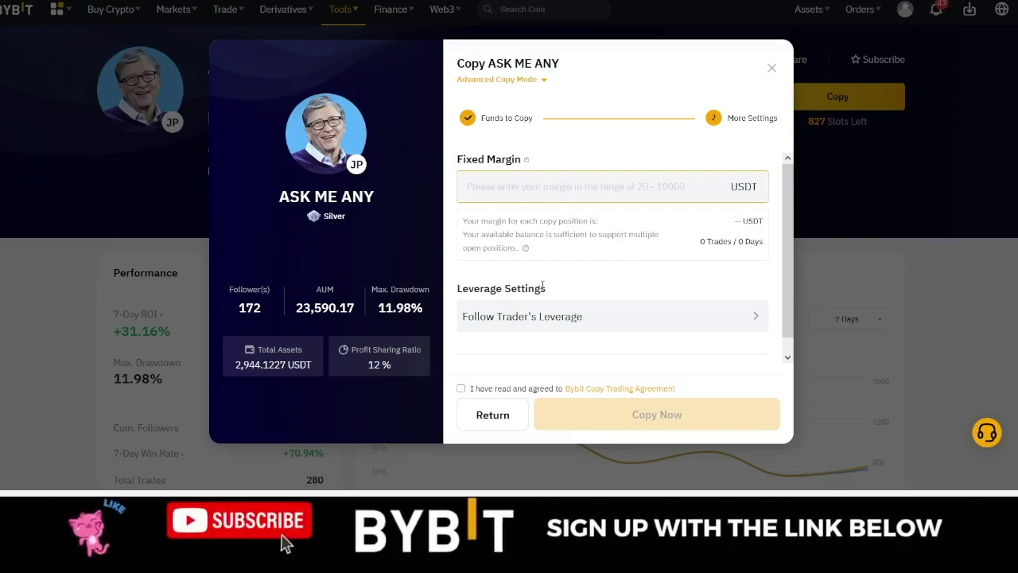
pyautogui.scroll(-1, 547, 291)
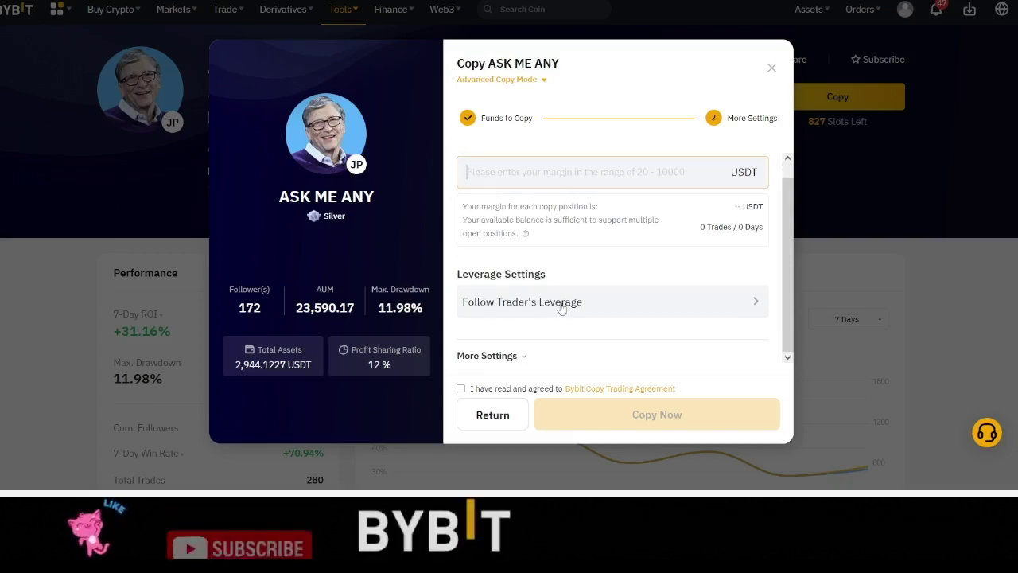
pyautogui.click(561, 309)
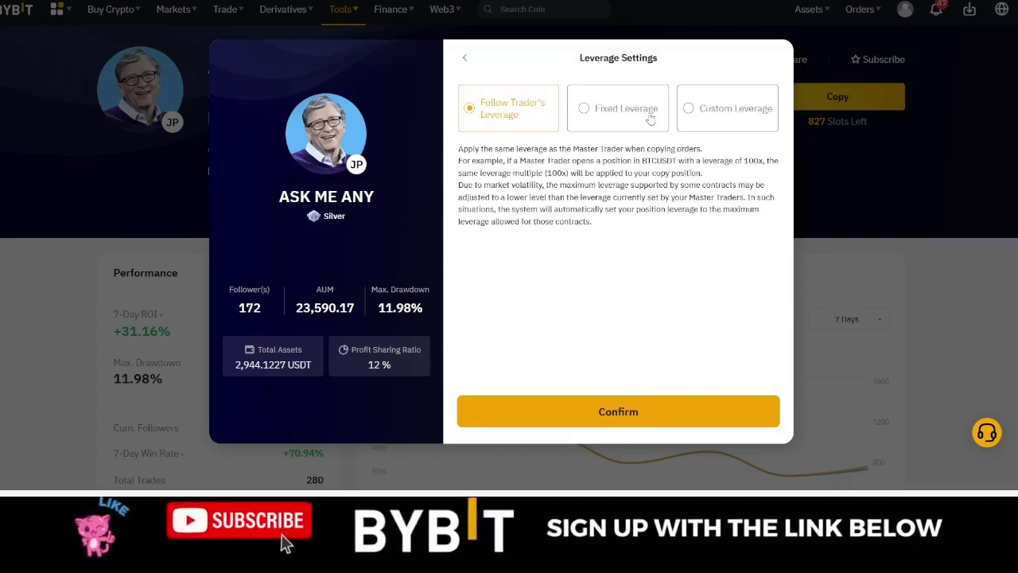
# Step: Switch the copy leverage to Fixed Leverage and set it to 3.5X
pyautogui.click(607, 118)
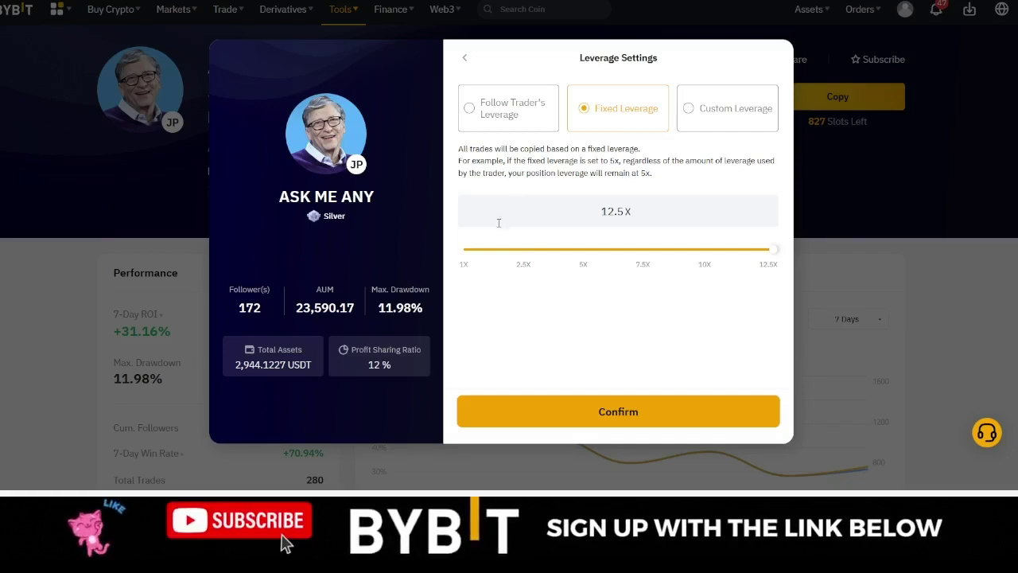
pyautogui.click(521, 254)
pyautogui.moveTo(521, 254)
pyautogui.mouseDown()
pyautogui.moveTo(487, 256)
pyautogui.moveTo(566, 257)
pyautogui.moveTo(532, 257)
pyautogui.mouseUp()
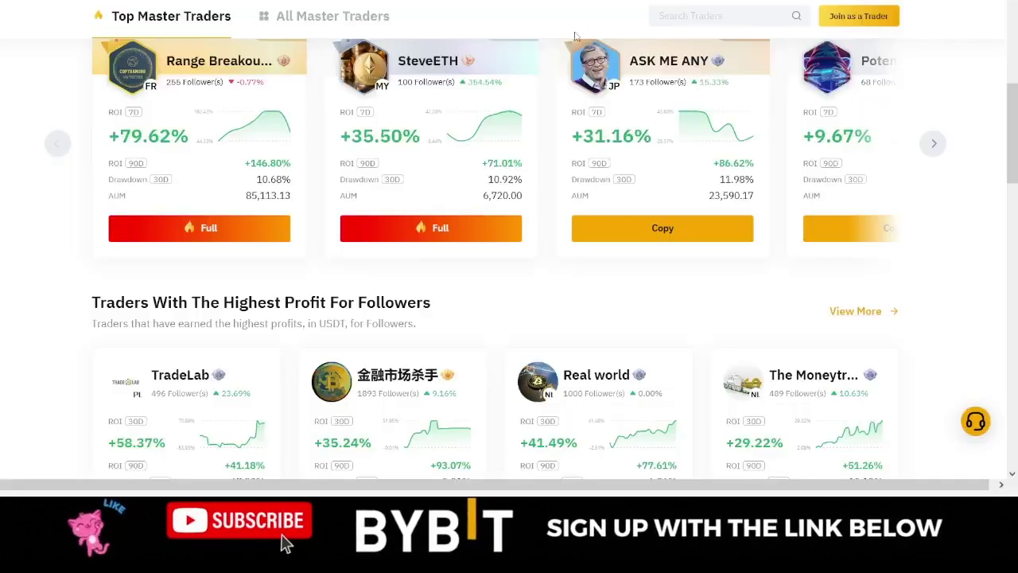
# Step: Search master traders for 'digital' and look through results such as DigitalAssetsCapital
pyautogui.scroll(5, 564, 95)
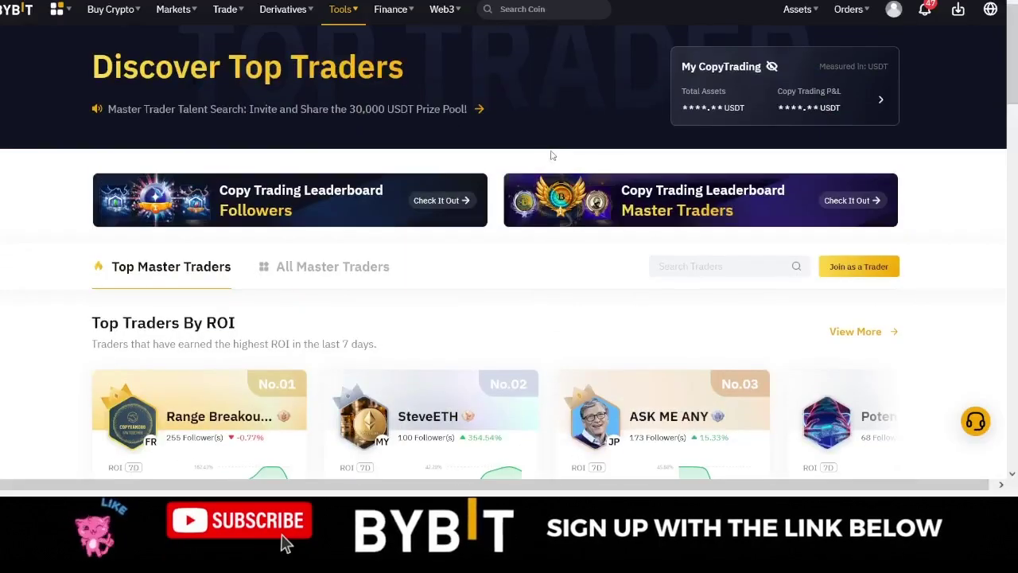
pyautogui.scroll(-1, 568, 303)
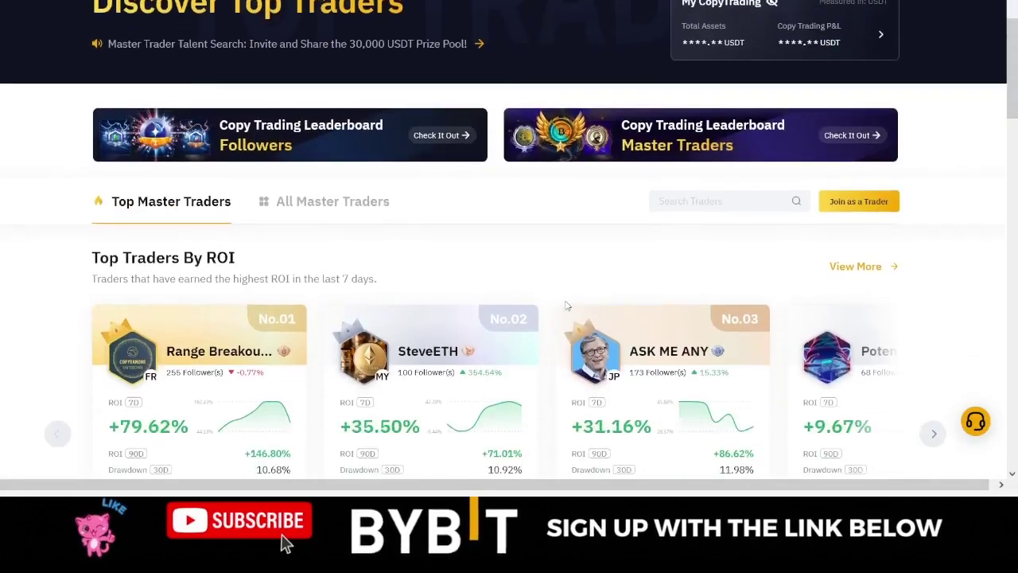
pyautogui.click(709, 198)
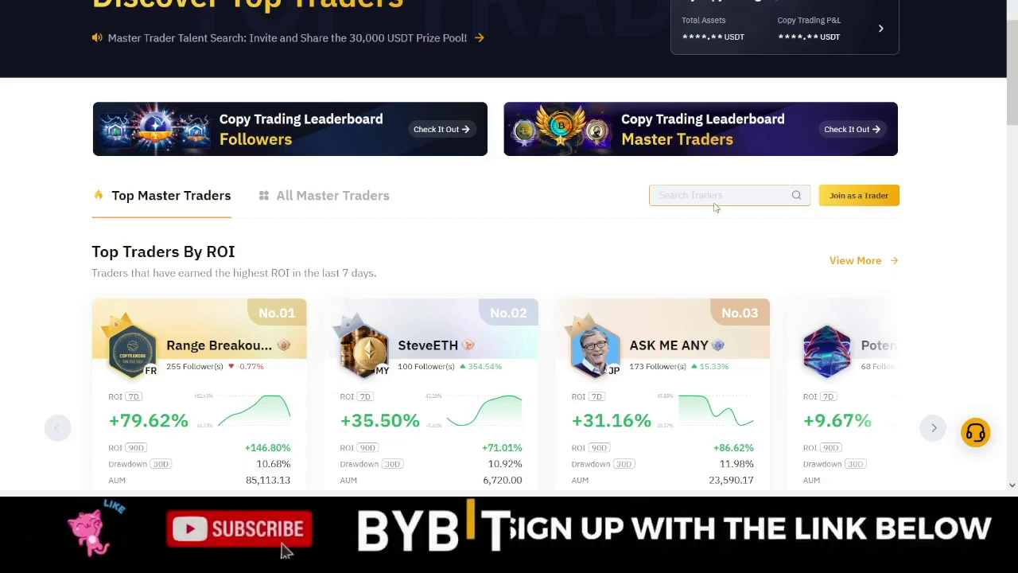
pyautogui.write('di')
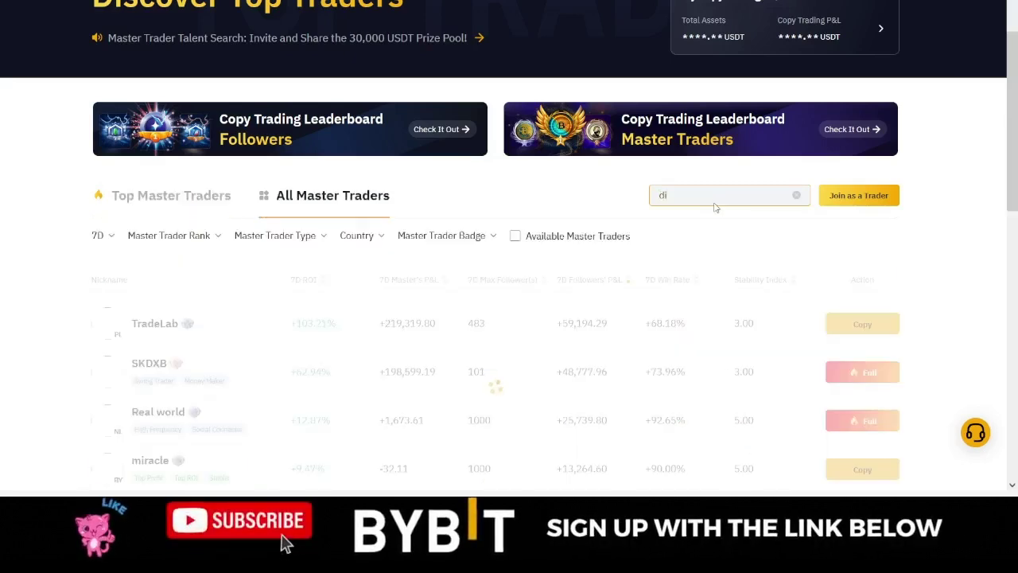
pyautogui.write('git')
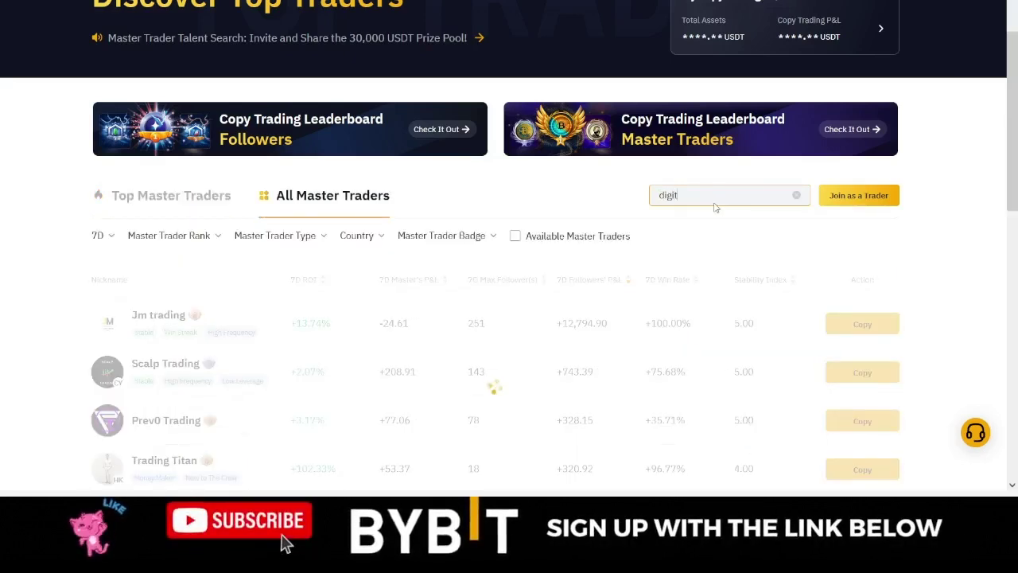
pyautogui.write('al')
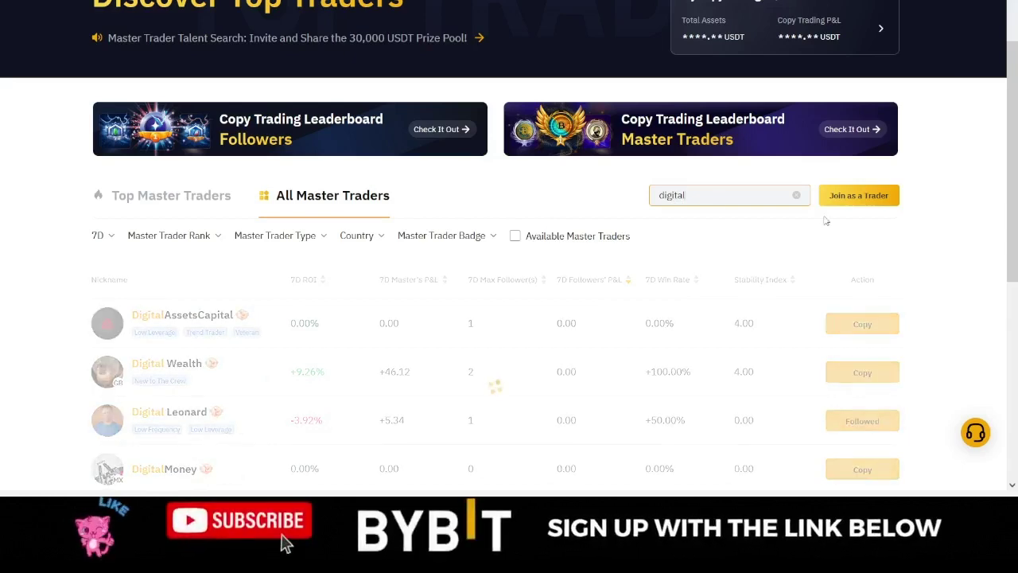
pyautogui.scroll(-1, 341, 318)
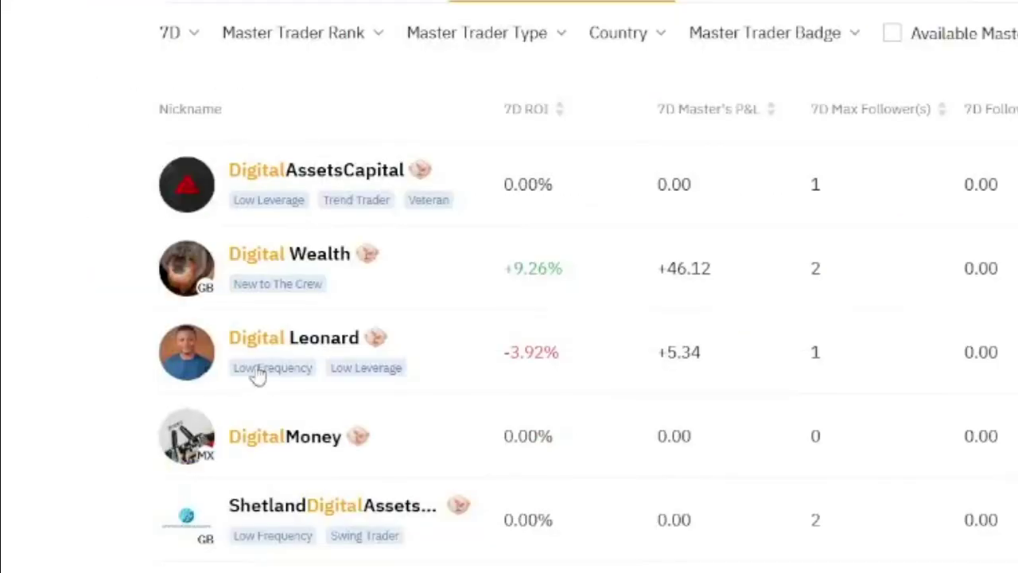